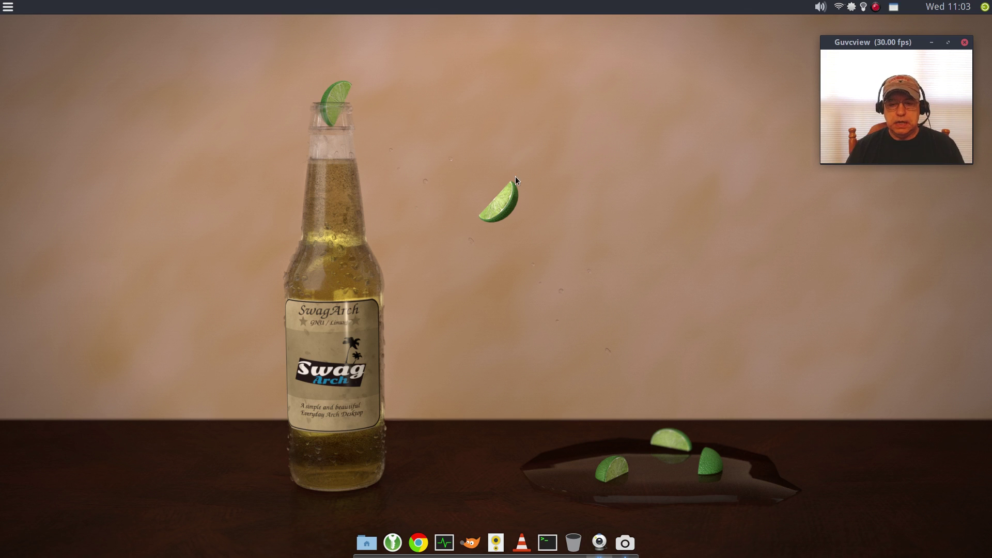
# Step: Launch Google Chrome and switch to the swagarch.github.io tab
pyautogui.click(420, 543)
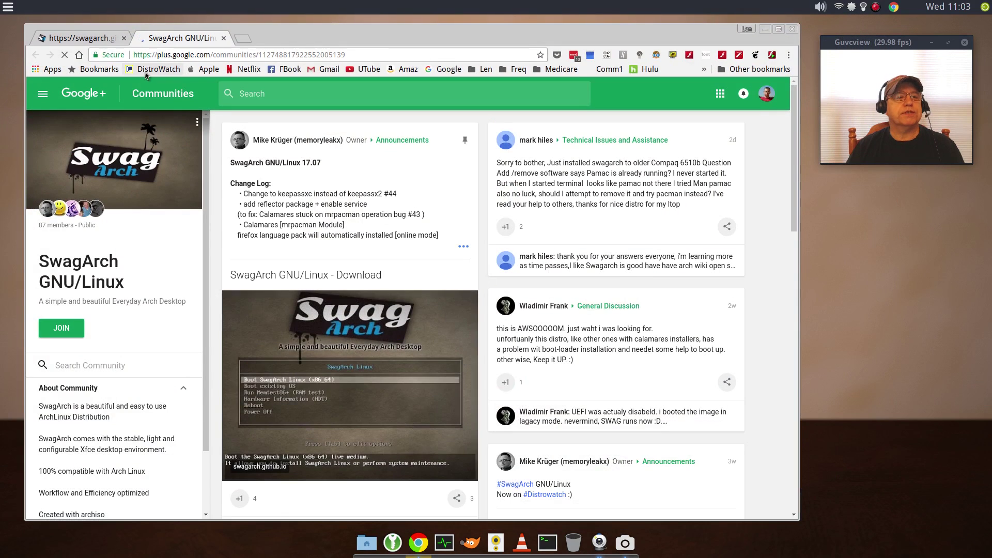
pyautogui.click(89, 39)
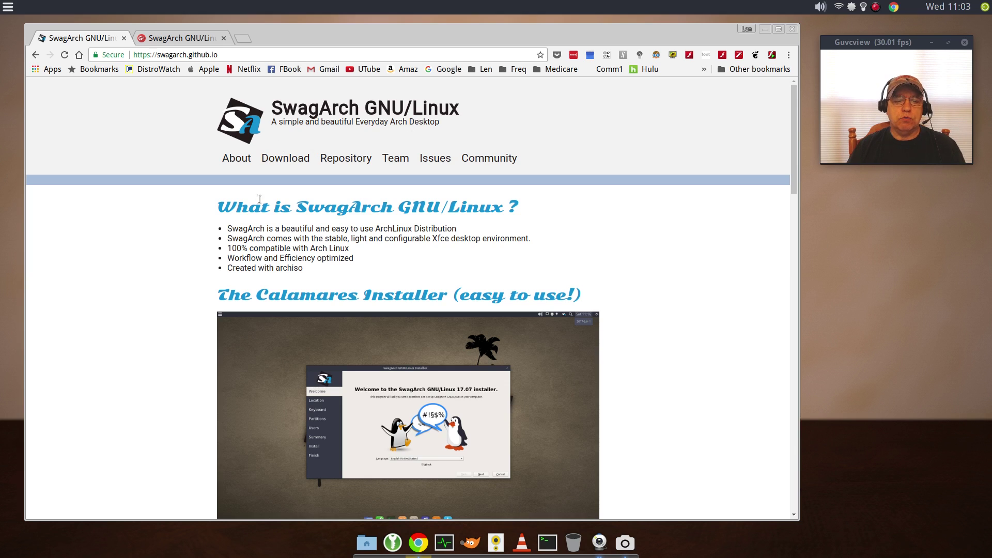
pyautogui.scroll(-5, 650, 263)
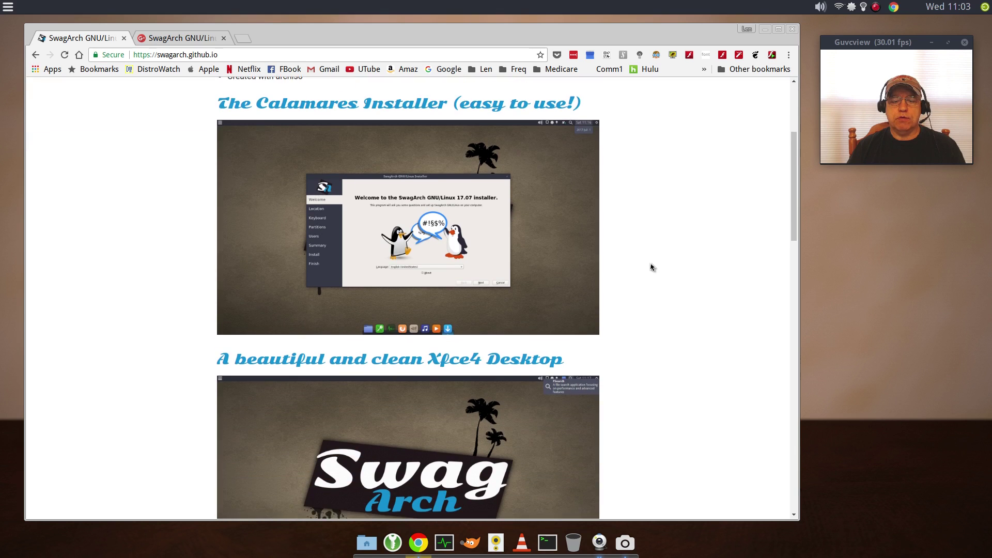
pyautogui.scroll(-12, 652, 266)
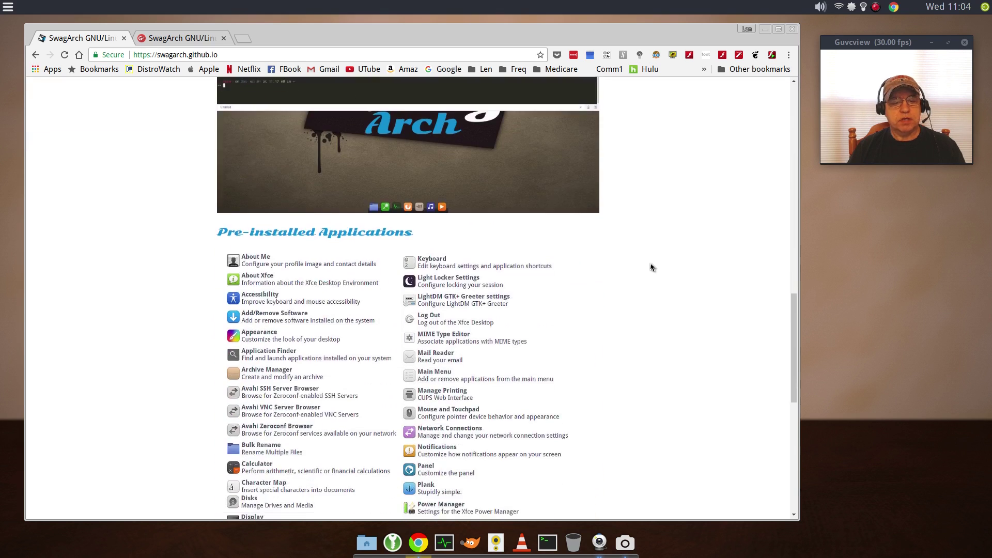
pyautogui.scroll(4, 652, 267)
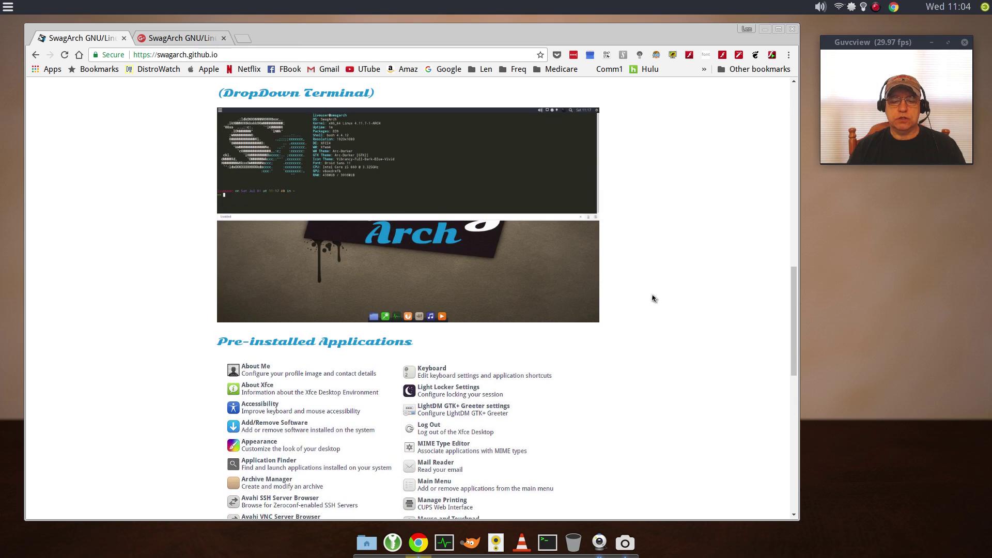
pyautogui.scroll(-3, 653, 298)
pyautogui.scroll(-1, 652, 299)
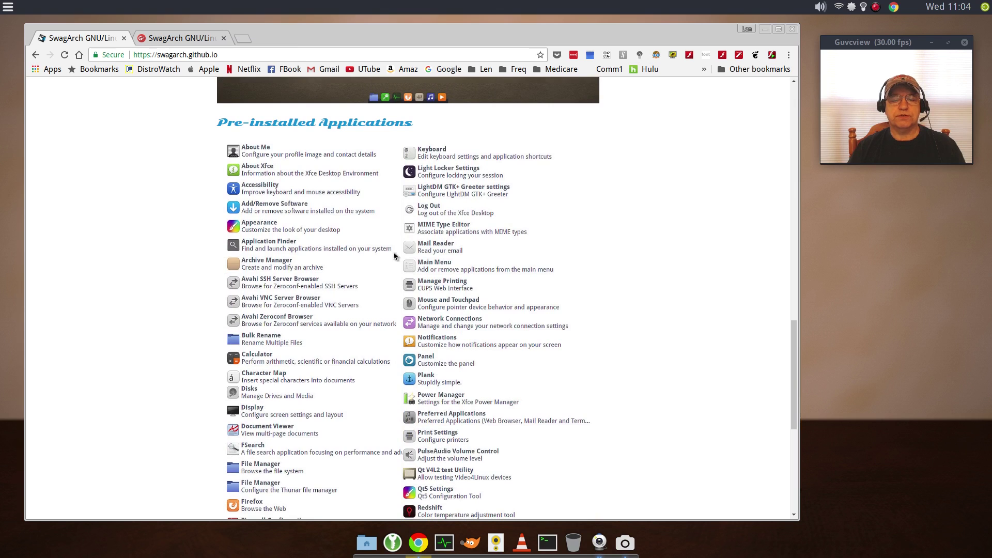
pyautogui.scroll(-10, 588, 339)
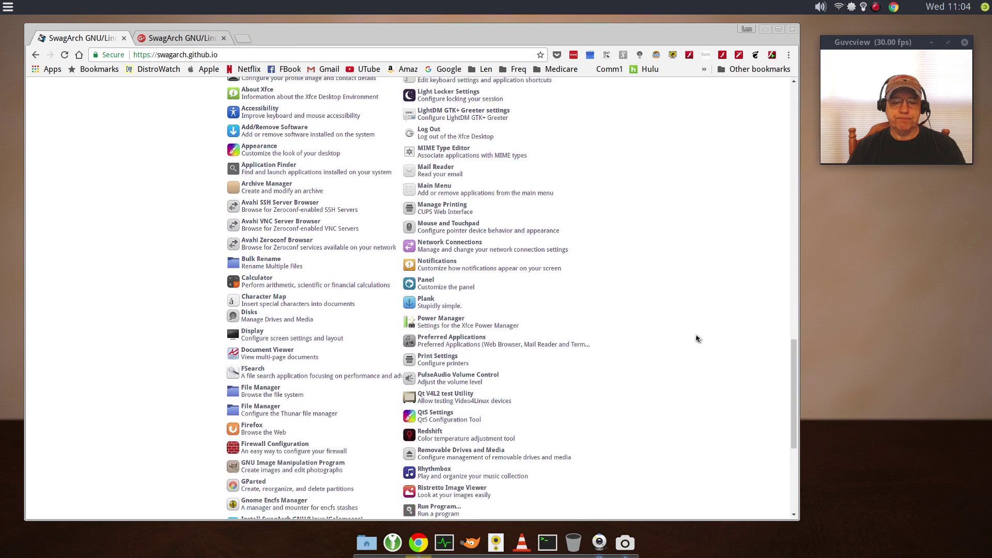
pyautogui.scroll(-2, 698, 338)
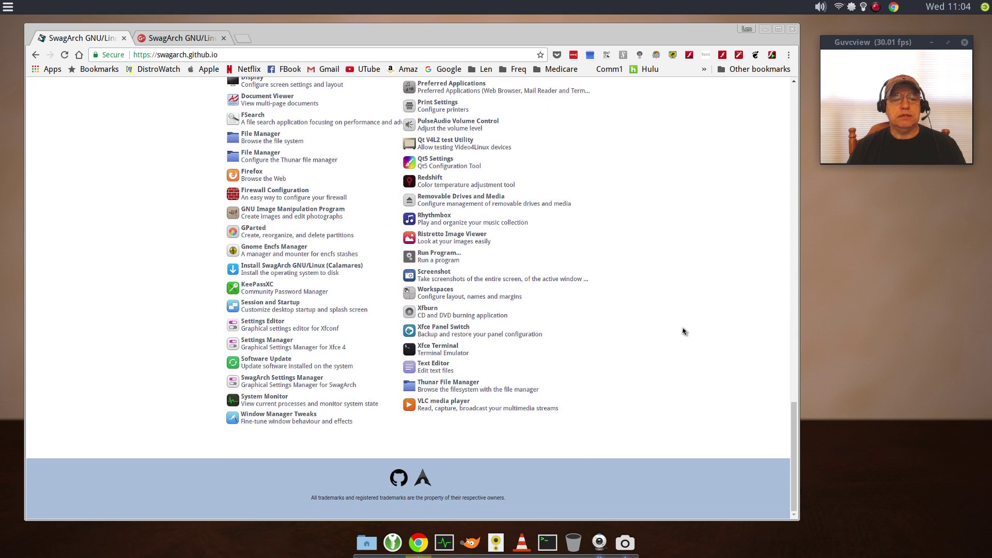
pyautogui.scroll(20, 683, 332)
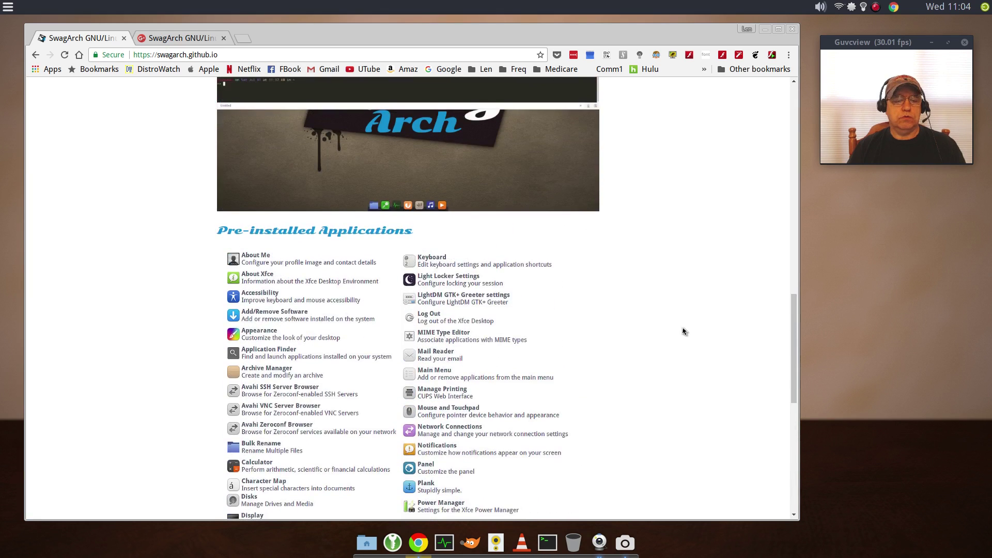
pyautogui.scroll(20, 683, 331)
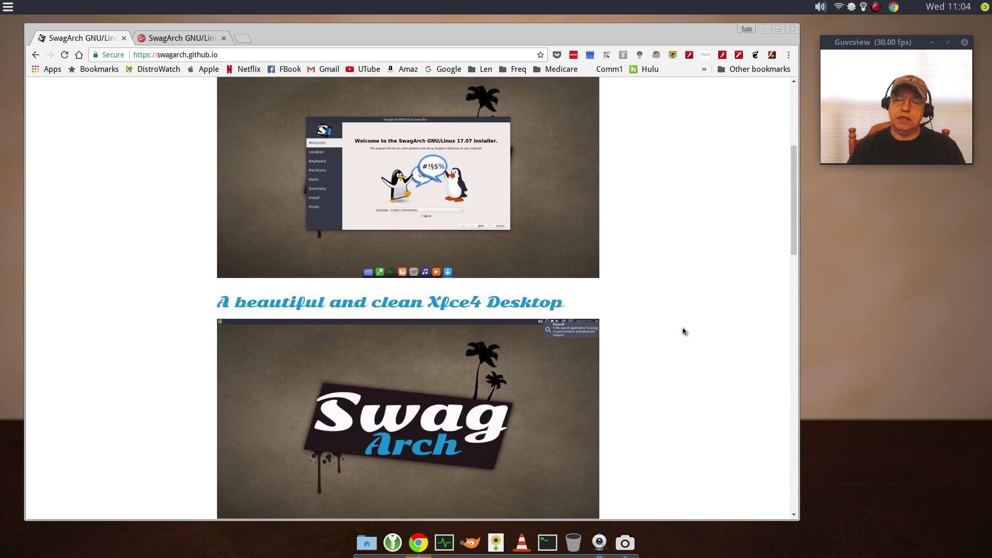
pyautogui.scroll(4, 684, 332)
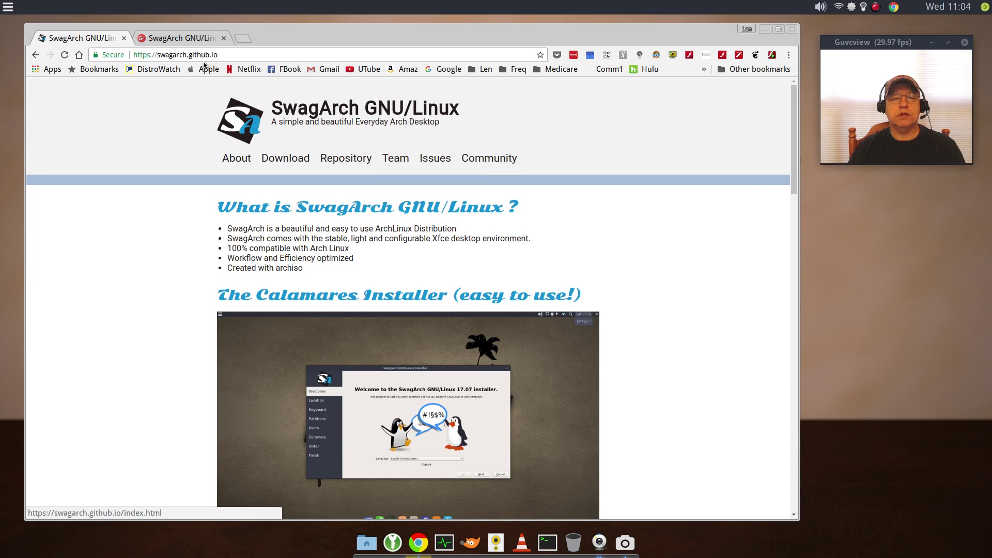
# Step: Switch to the second tab with the SwagArch Google+ community and its 17.07 changelog post
pyautogui.click(178, 37)
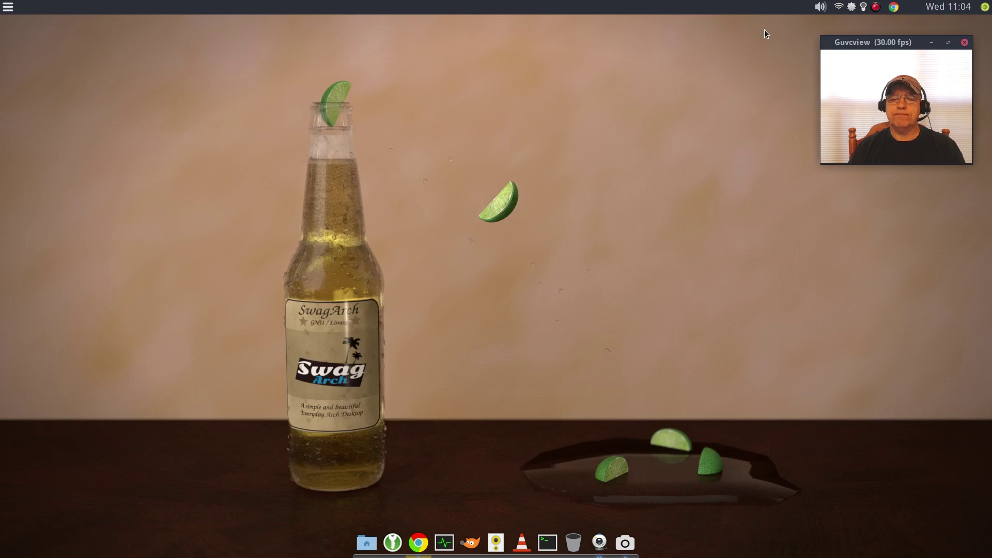
# Step: Minimize Chrome and launch the Settings Manager from the Whisker menu
pyautogui.click(765, 29)
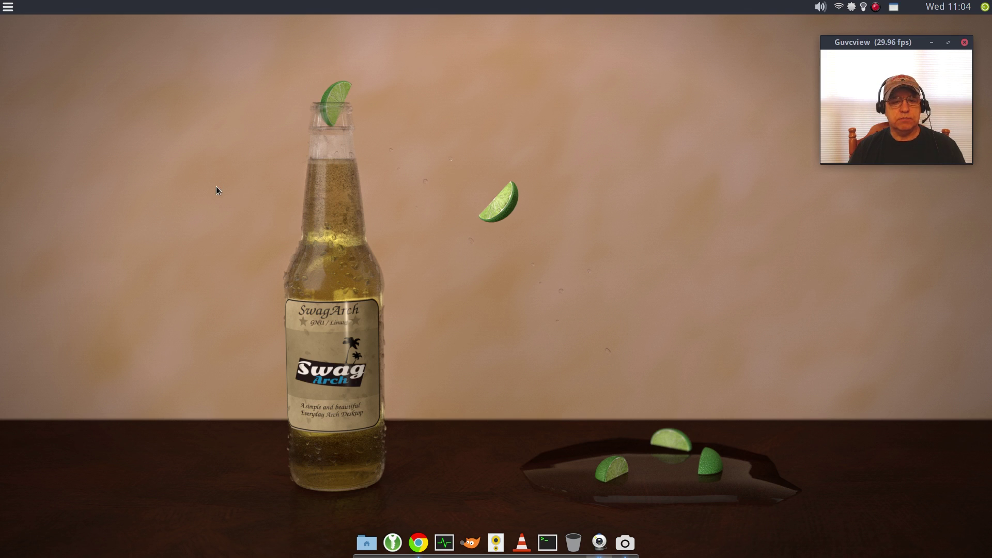
pyautogui.click(10, 9)
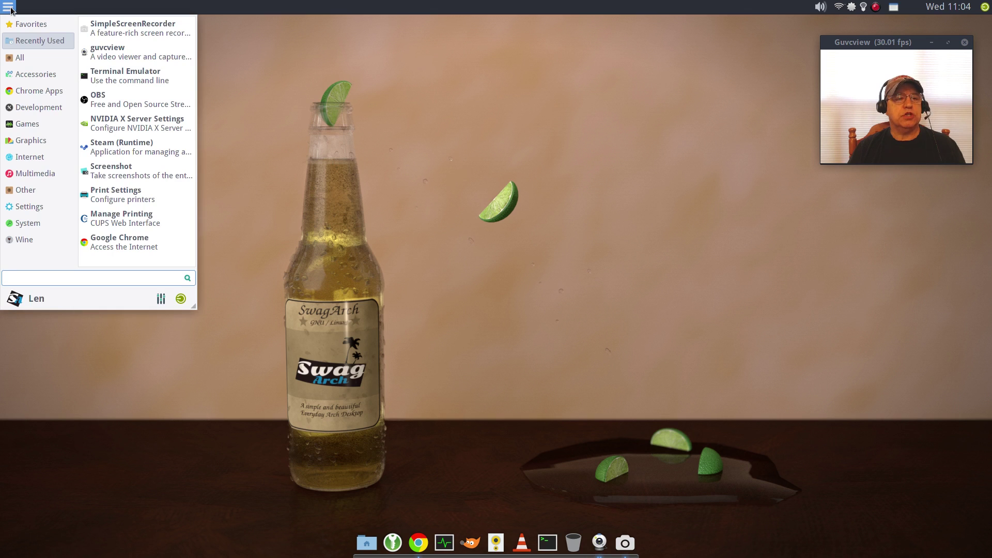
pyautogui.click(160, 299)
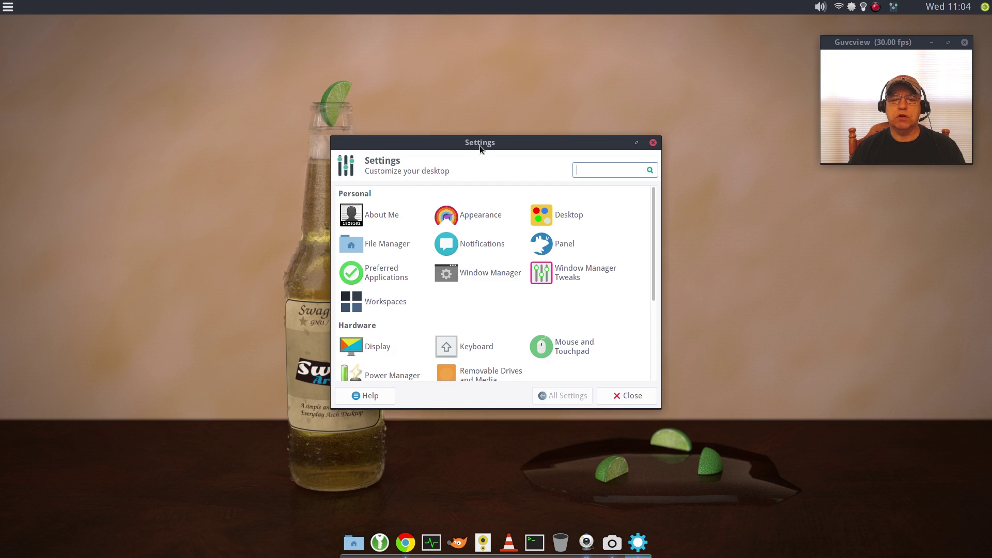
# Step: In the Desktop settings, apply the Swag Arch image as the wallpaper
pyautogui.click(563, 203)
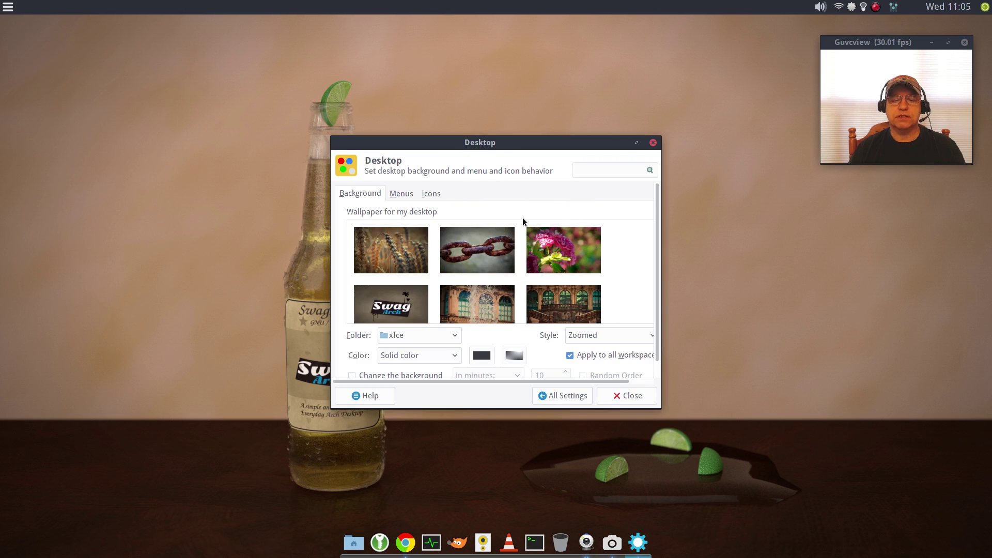
pyautogui.scroll(-6, 509, 292)
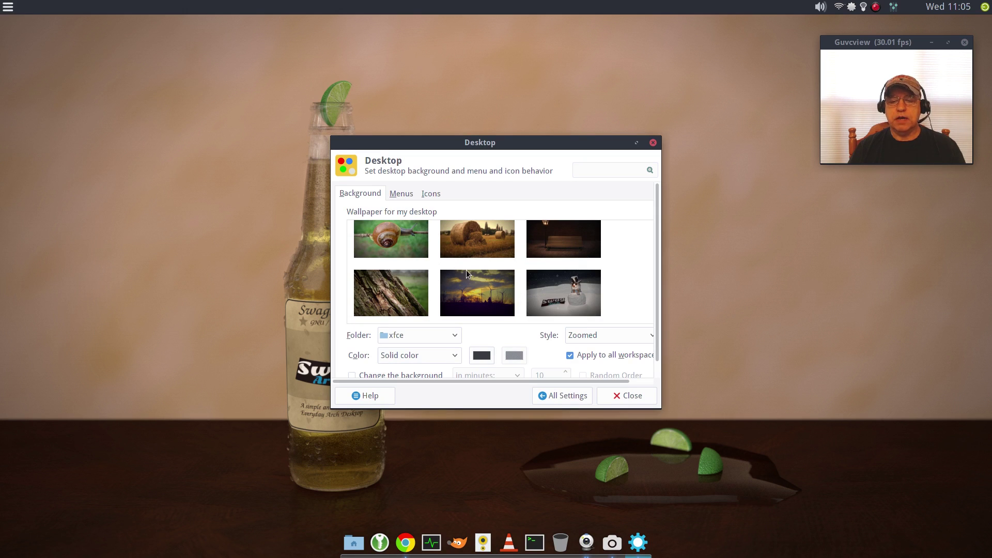
pyautogui.scroll(5, 432, 285)
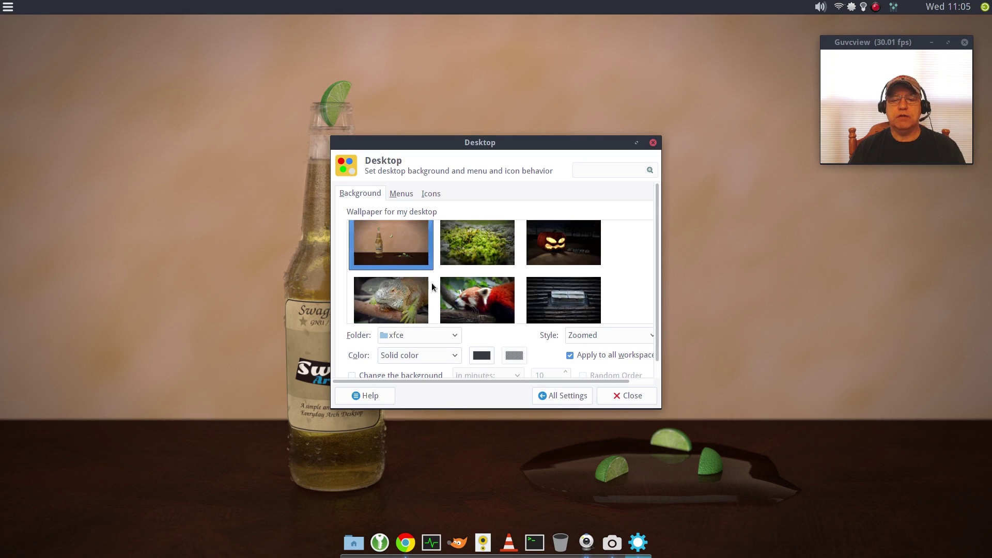
pyautogui.click(432, 284)
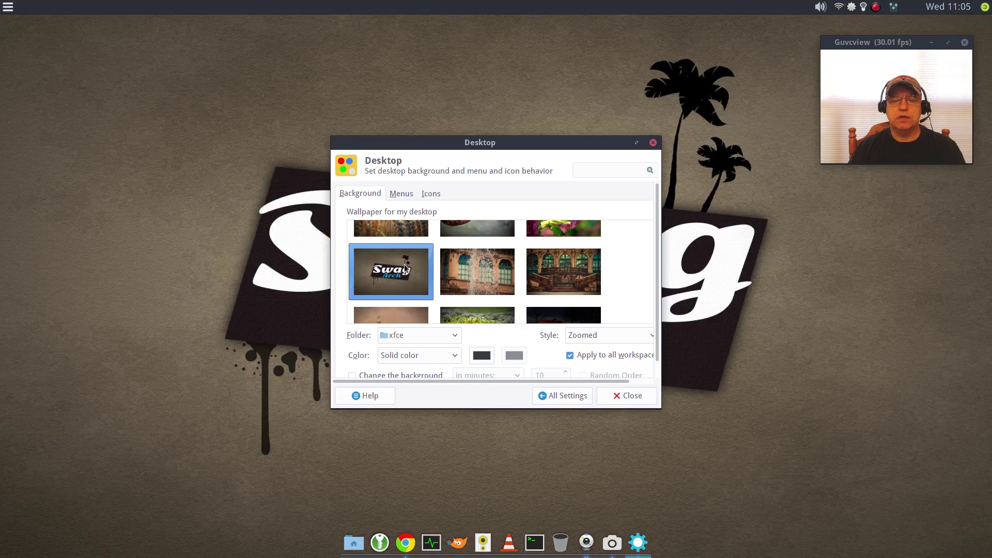
# Step: Switch the wallpaper back to the beer bottle with limes image
pyautogui.moveTo(558, 148); pyautogui.dragTo(469, 150)
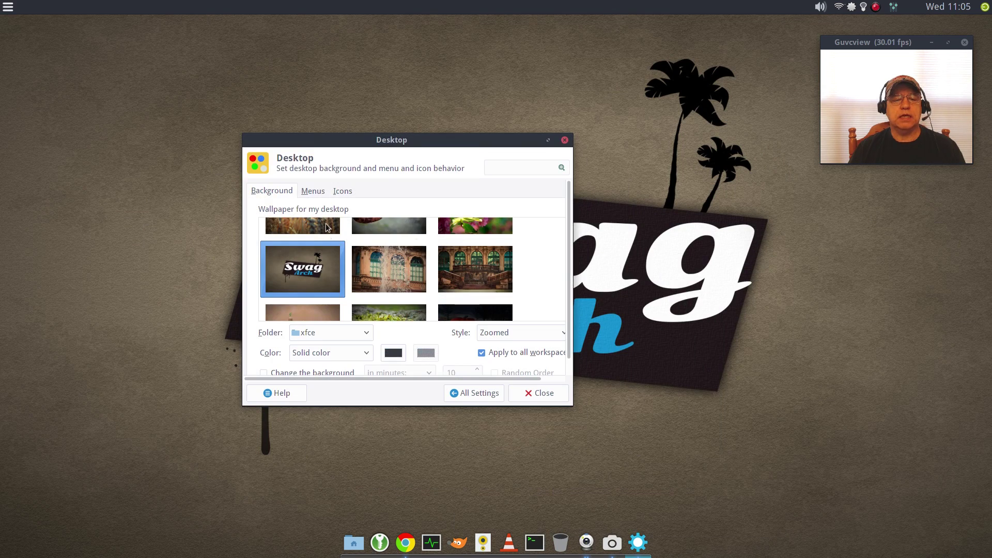
pyautogui.scroll(2, 327, 227)
pyautogui.scroll(-5, 330, 255)
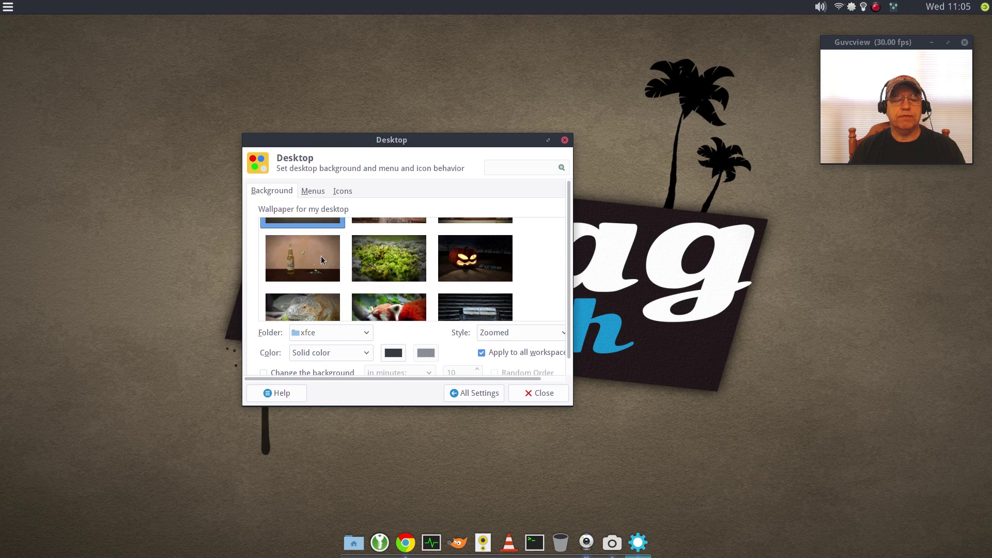
pyautogui.click(291, 253)
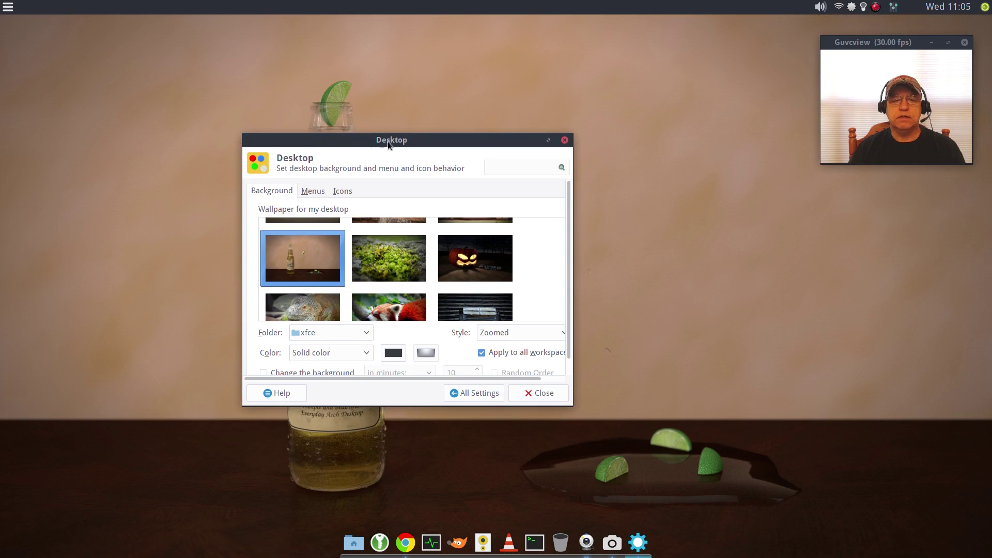
pyautogui.moveTo(388, 141); pyautogui.dragTo(451, 86)
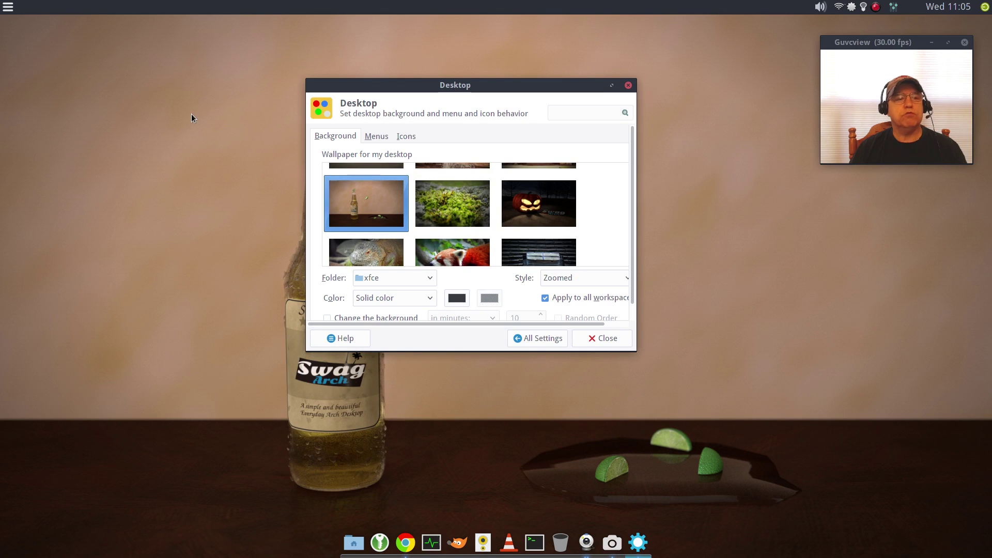
pyautogui.click(12, 8)
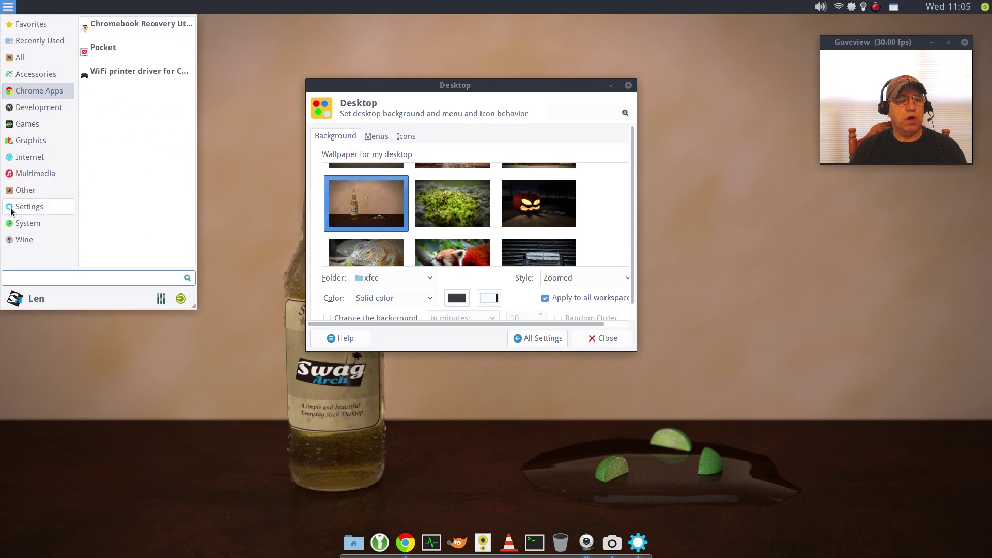
pyautogui.moveTo(14, 240)
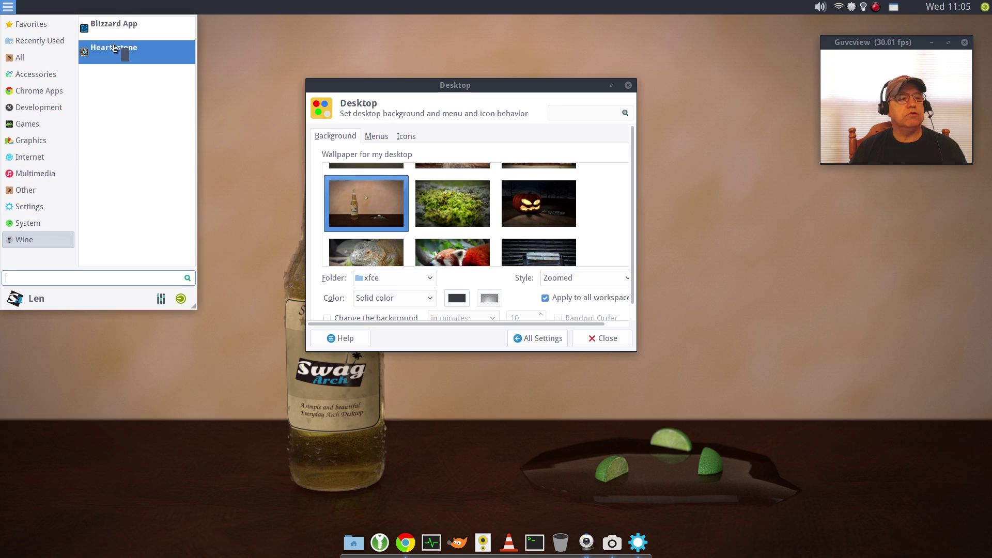
pyautogui.moveTo(35, 125)
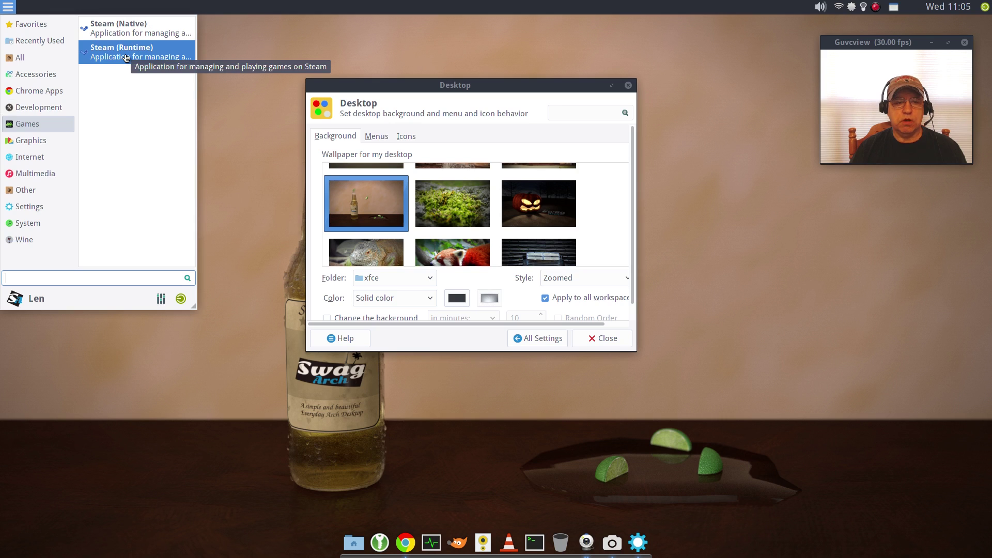
pyautogui.click(250, 127)
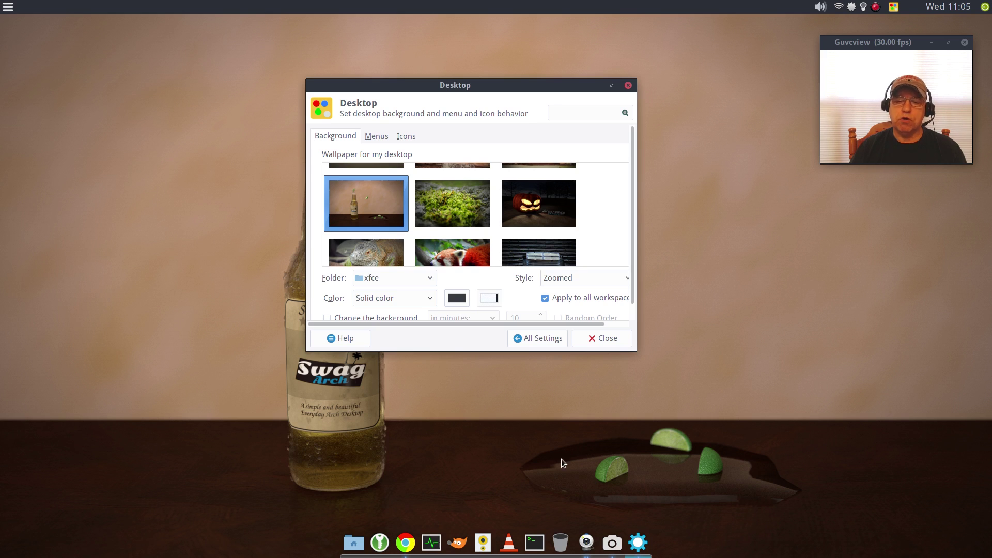
# Step: Launch System Monitor and close the Desktop settings dialog
pyautogui.click(430, 543)
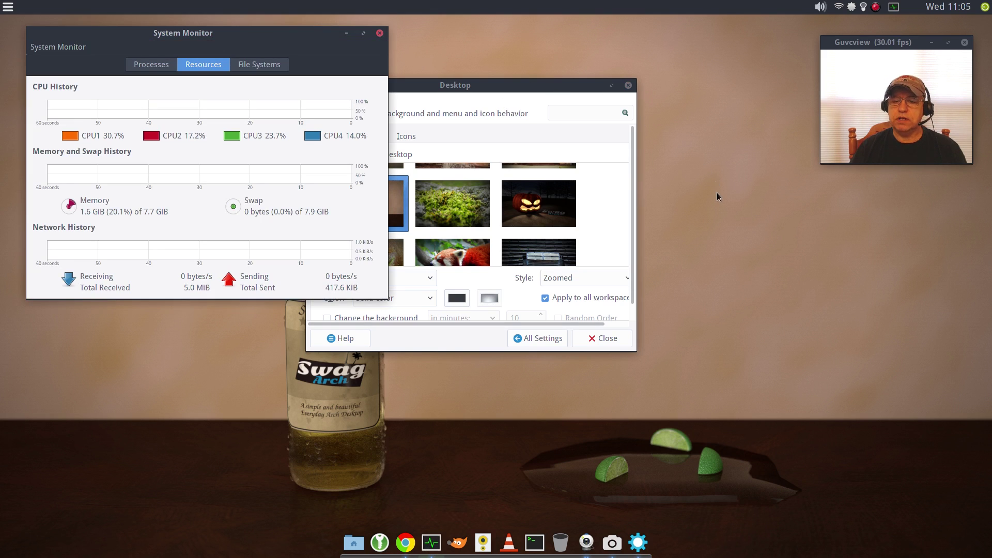
pyautogui.moveTo(544, 84); pyautogui.dragTo(661, 135)
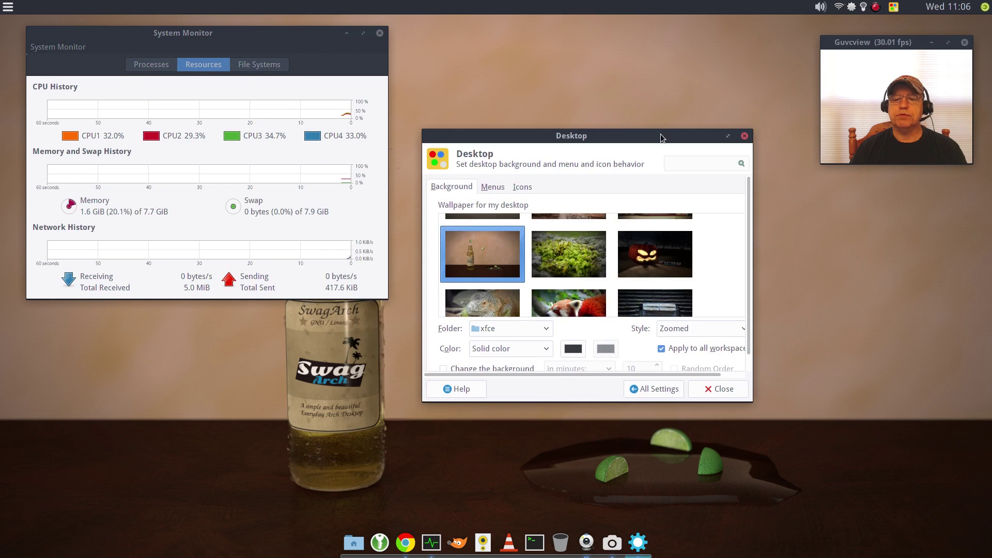
pyautogui.click(744, 135)
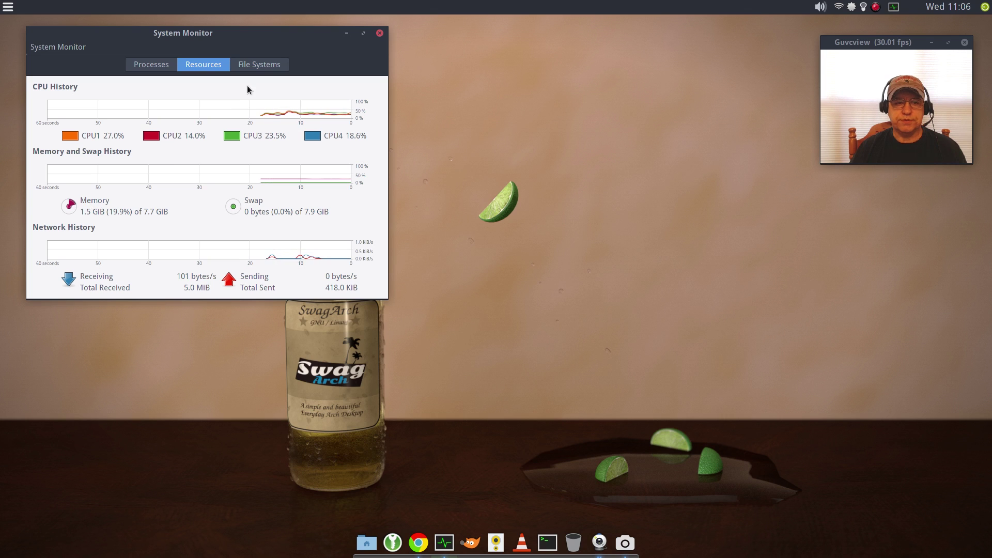
# Step: Move the System Monitor window toward the centre right, then close it
pyautogui.moveTo(268, 31); pyautogui.dragTo(646, 122)
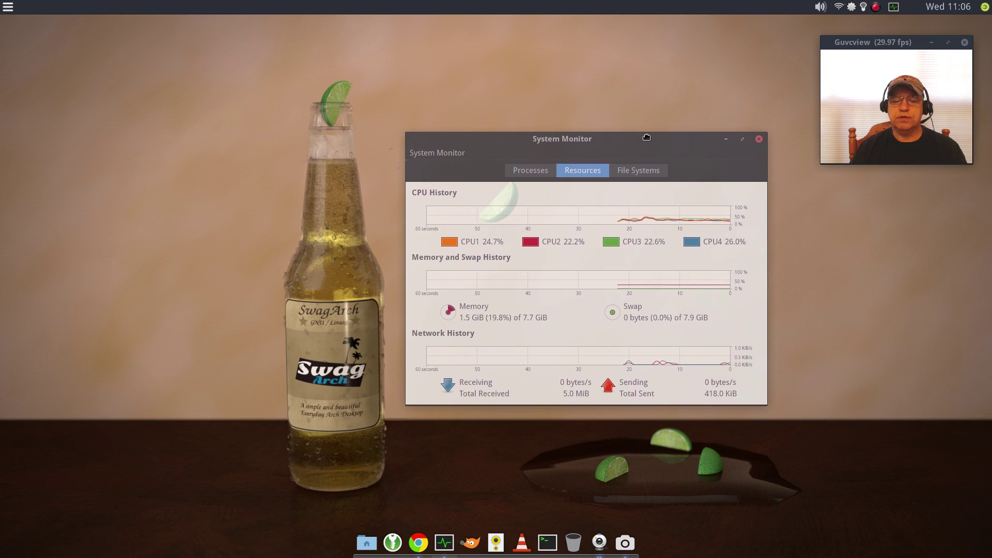
pyautogui.moveTo(647, 137); pyautogui.dragTo(646, 136)
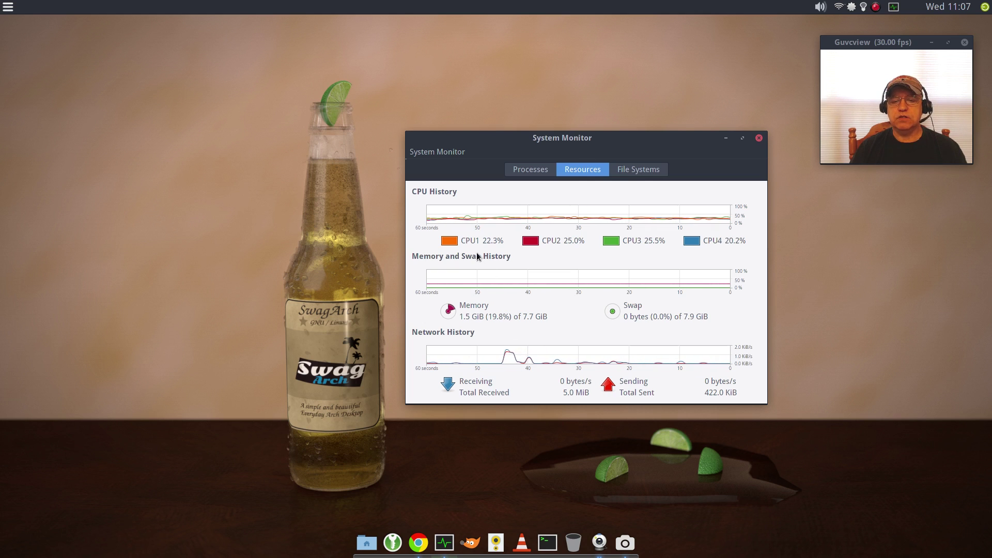
pyautogui.click(758, 139)
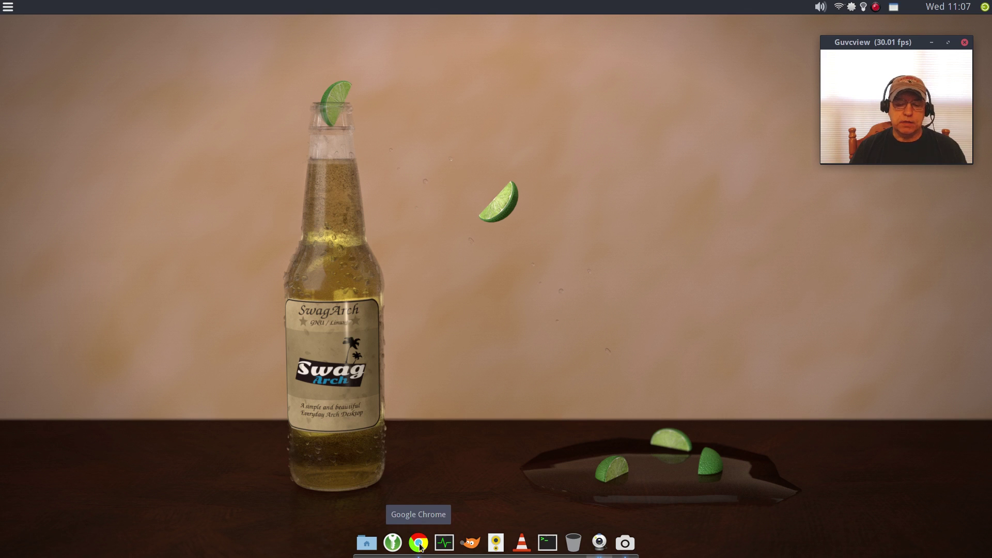
# Step: Add the Window Buttons plugin to the top panel through Add New Items
pyautogui.rightClick(27, 8)
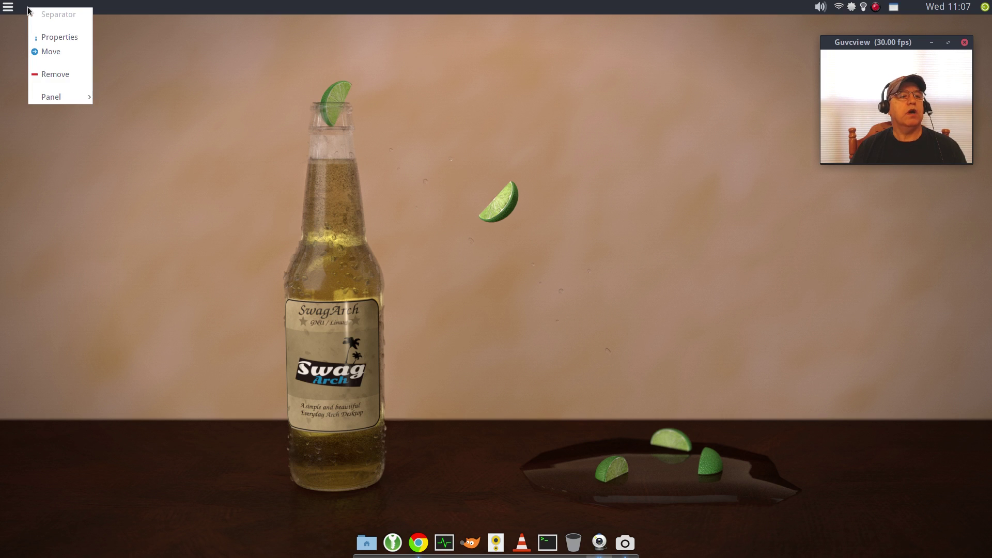
pyautogui.moveTo(45, 98)
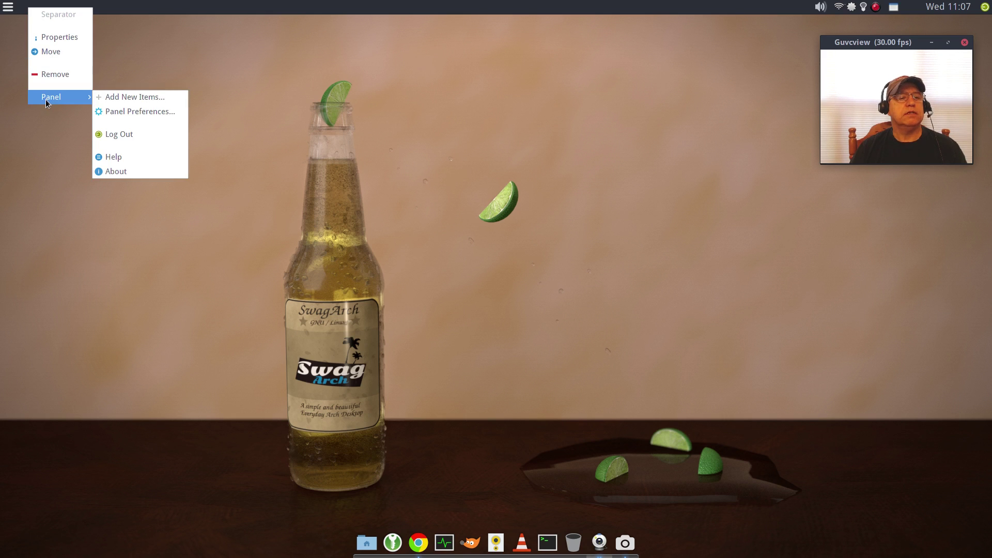
pyautogui.click(132, 98)
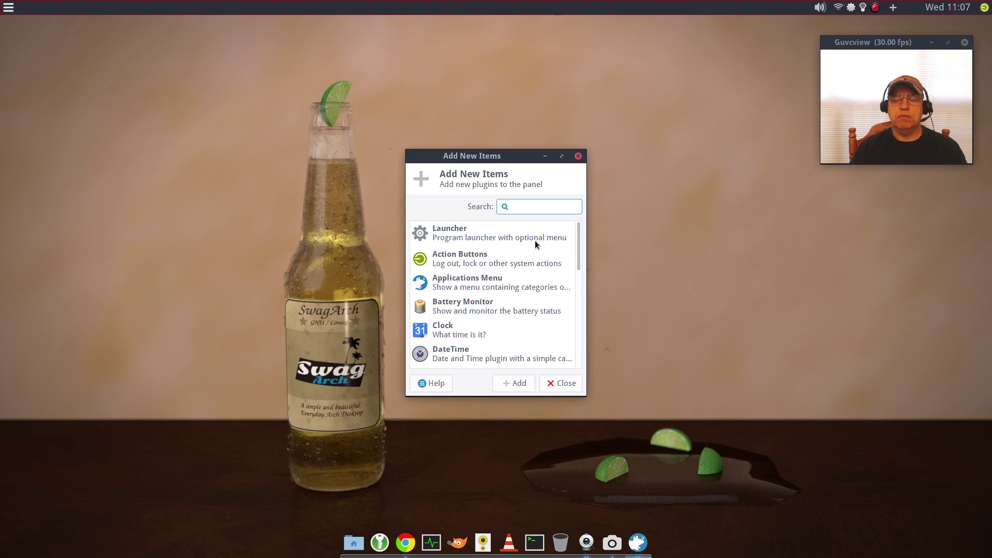
pyautogui.moveTo(580, 256); pyautogui.dragTo(570, 364)
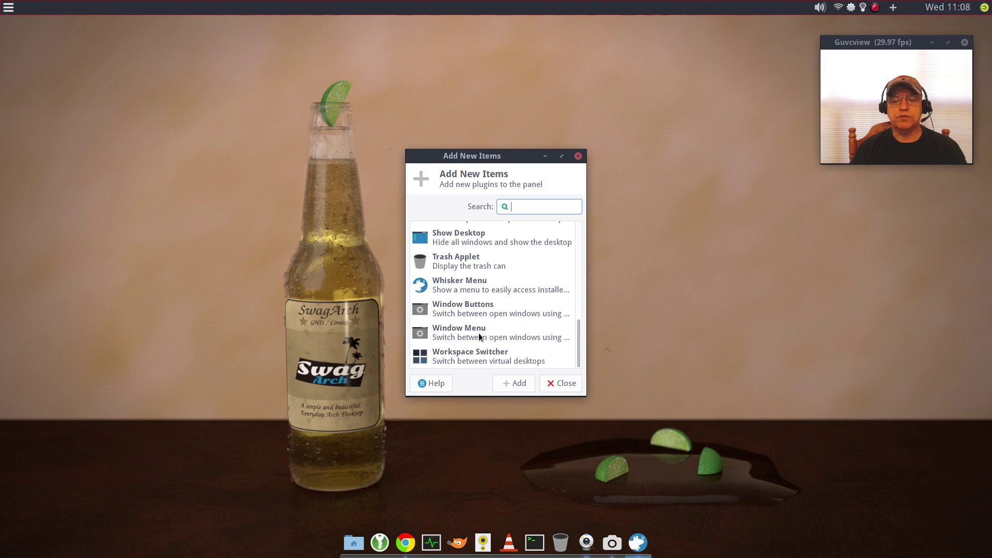
pyautogui.click(480, 313)
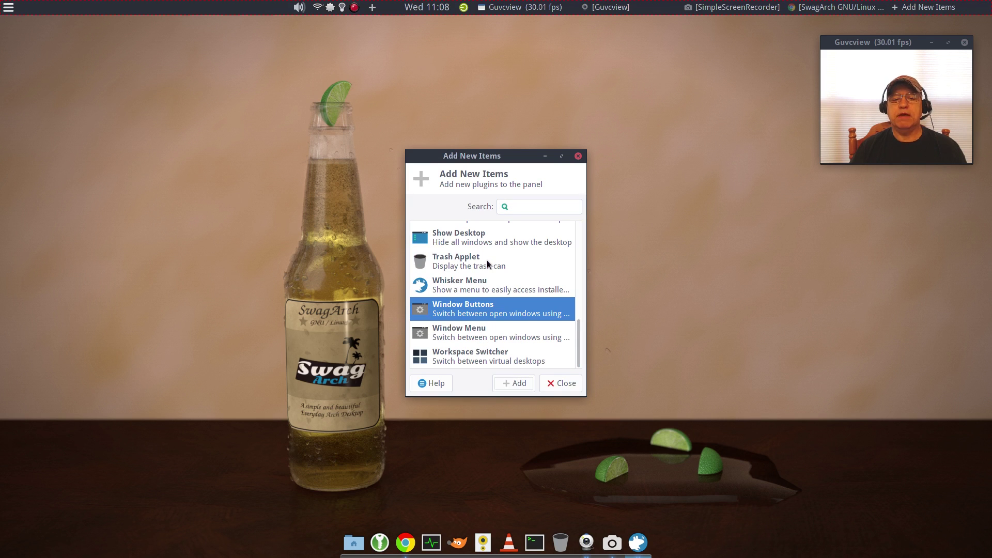
pyautogui.click(555, 383)
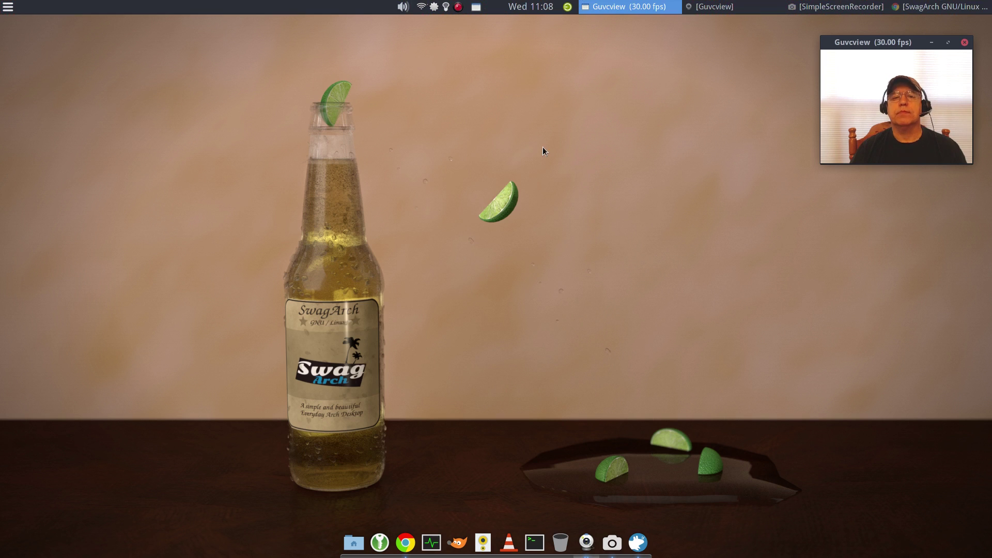
# Step: Select the Window Buttons entry in the Items tab of Panel Preferences
pyautogui.rightClick(293, 8)
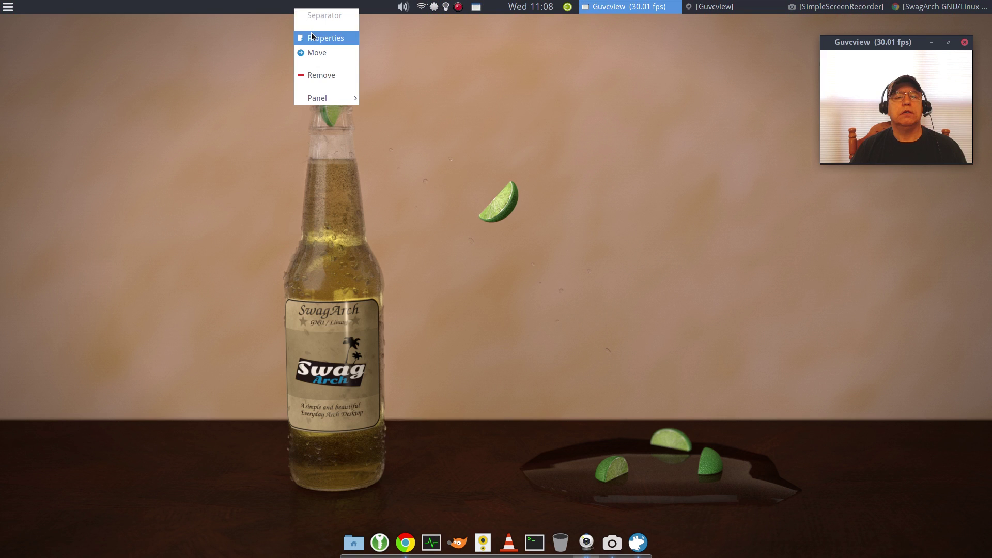
pyautogui.moveTo(322, 98)
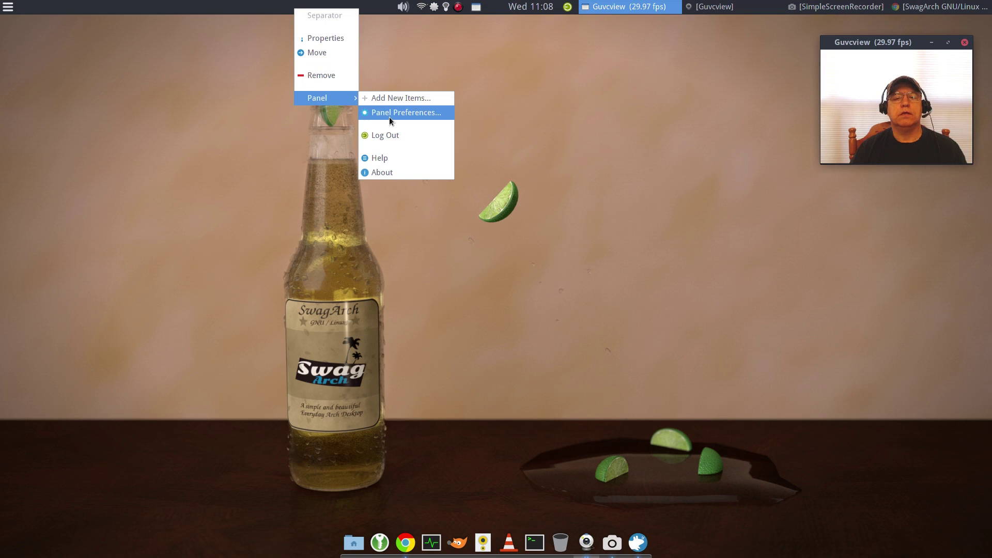
pyautogui.click(390, 116)
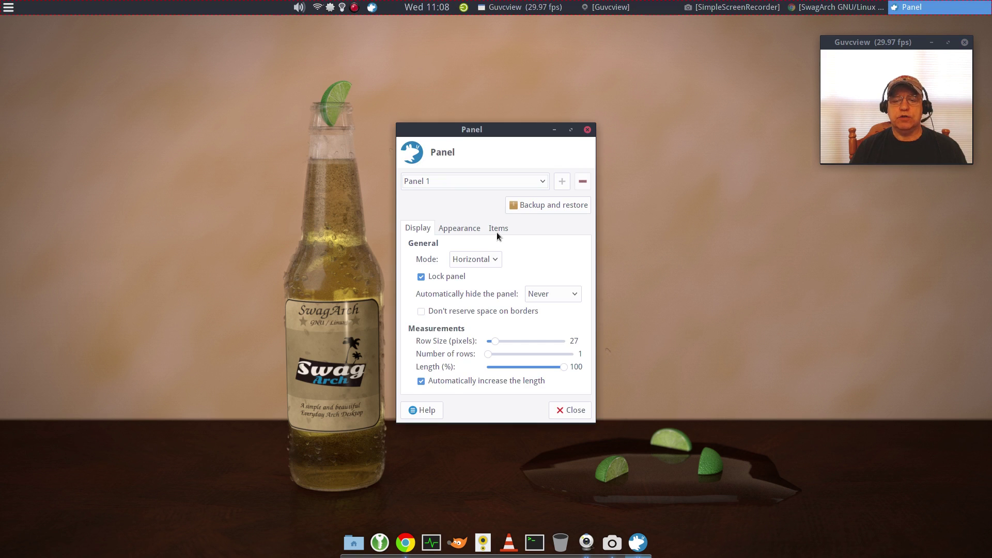
pyautogui.click(498, 230)
pyautogui.scroll(-2, 525, 305)
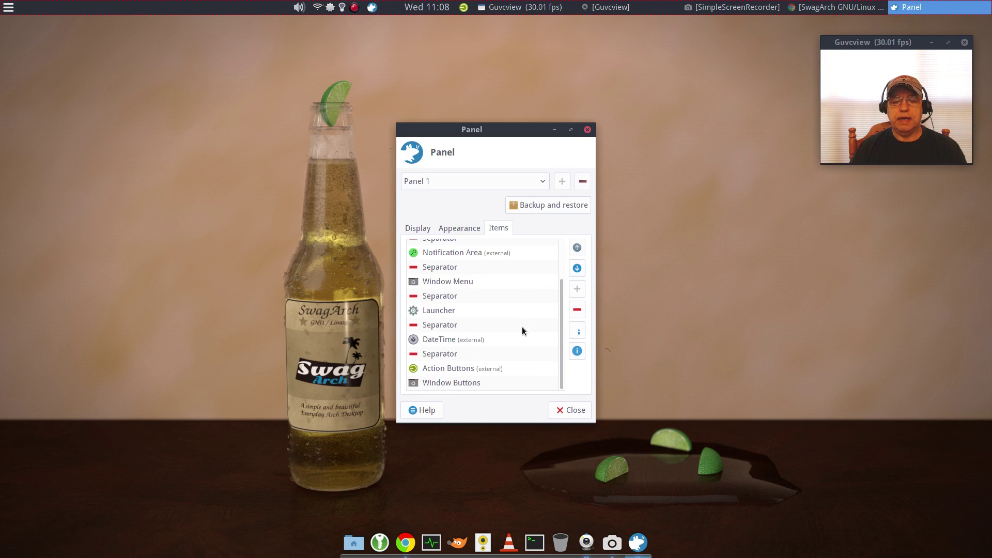
pyautogui.click(493, 382)
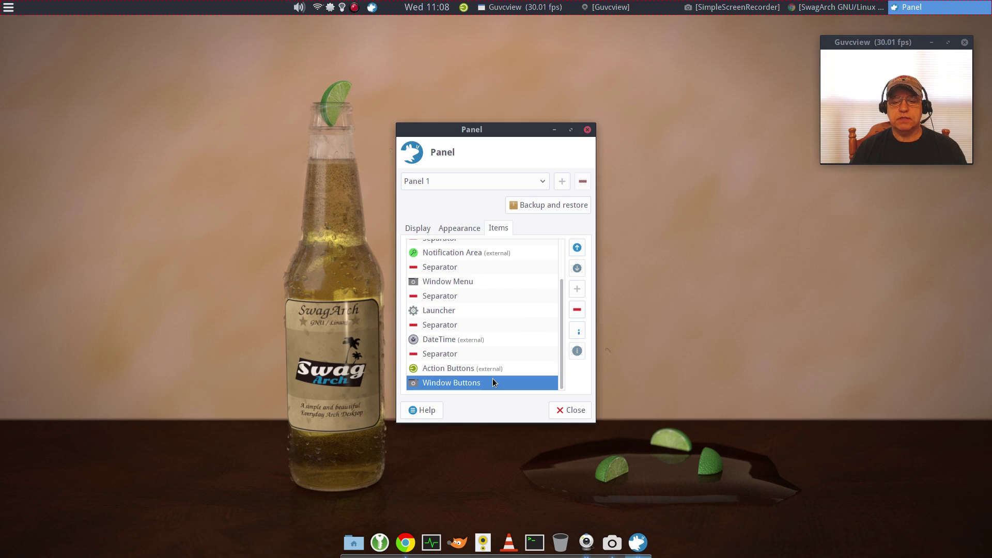
# Step: Move Window Buttons to the top of the item list and close Panel Preferences
pyautogui.click(578, 249)
pyautogui.click(577, 248)
pyautogui.click(577, 248)
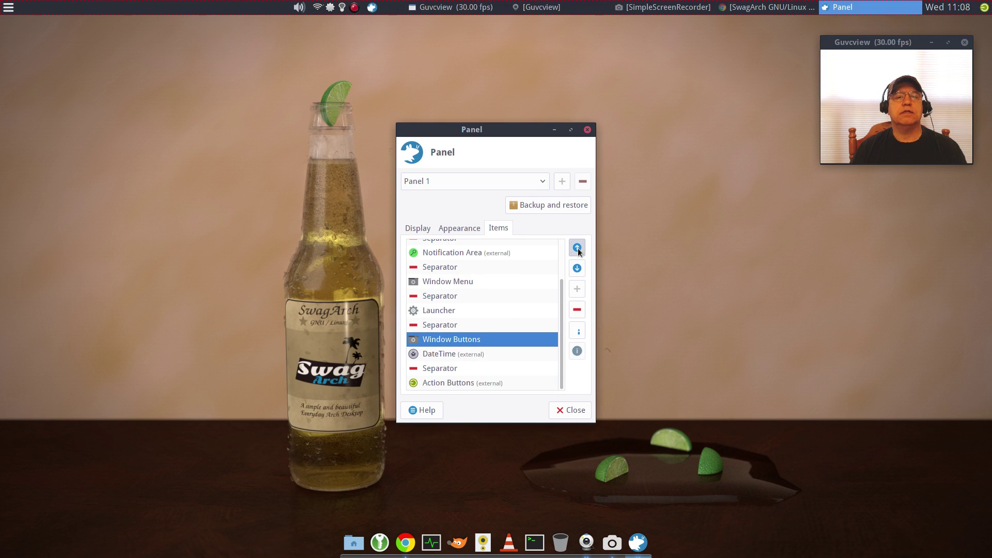
pyautogui.click(578, 248)
pyautogui.click(577, 248)
pyautogui.click(577, 248)
pyautogui.click(577, 248)
pyautogui.click(577, 248)
pyautogui.click(577, 249)
pyautogui.click(577, 248)
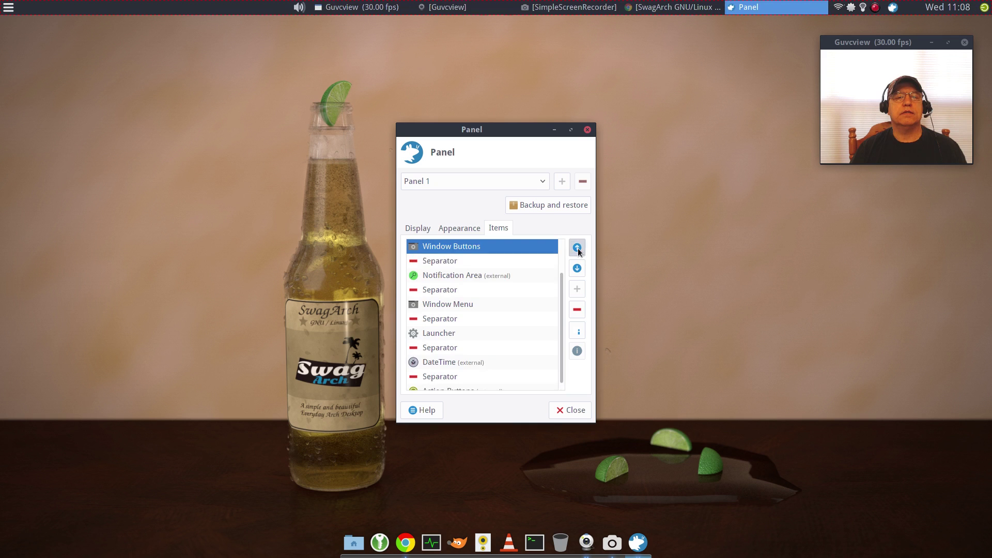
pyautogui.click(578, 248)
pyautogui.click(577, 248)
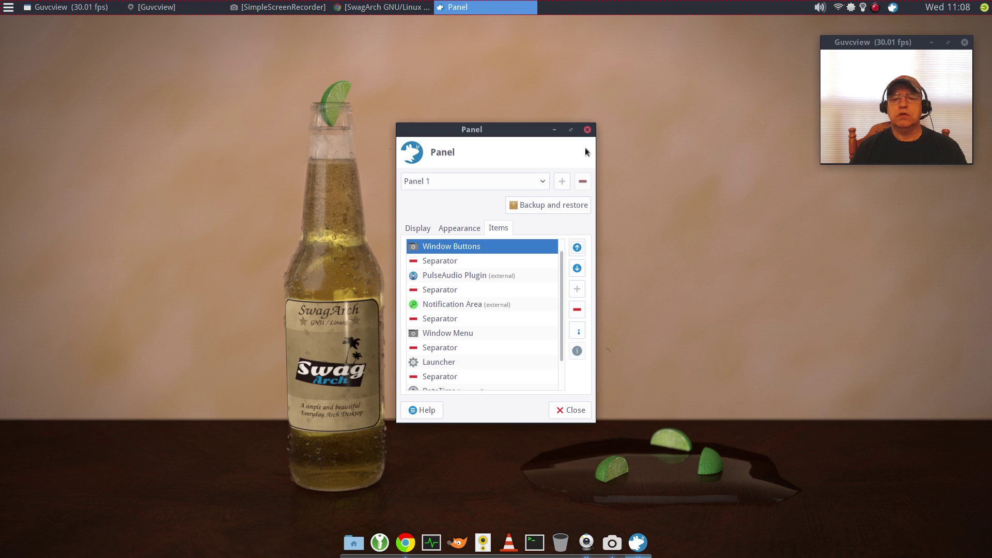
pyautogui.click(588, 129)
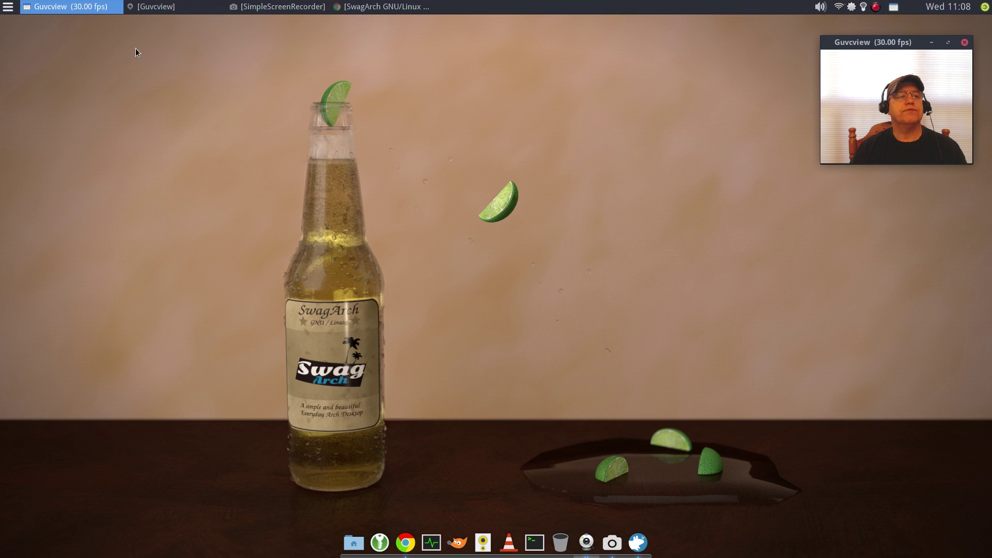
pyautogui.click(382, 7)
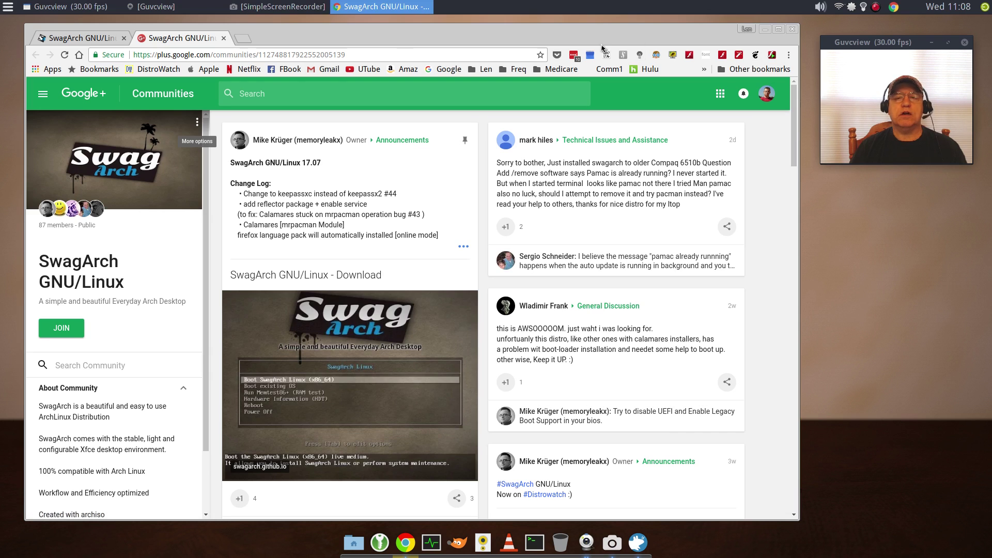
pyautogui.click(765, 29)
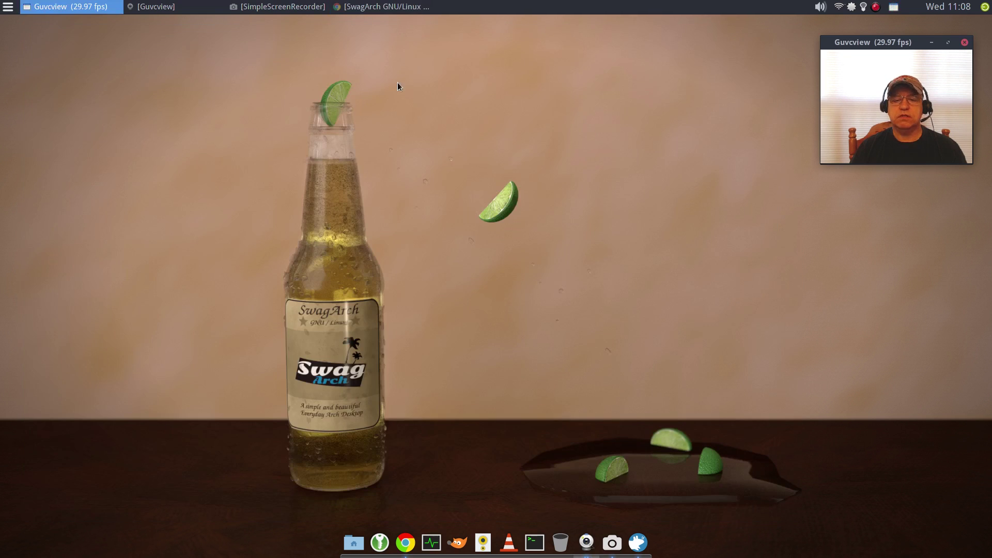
pyautogui.click(8, 7)
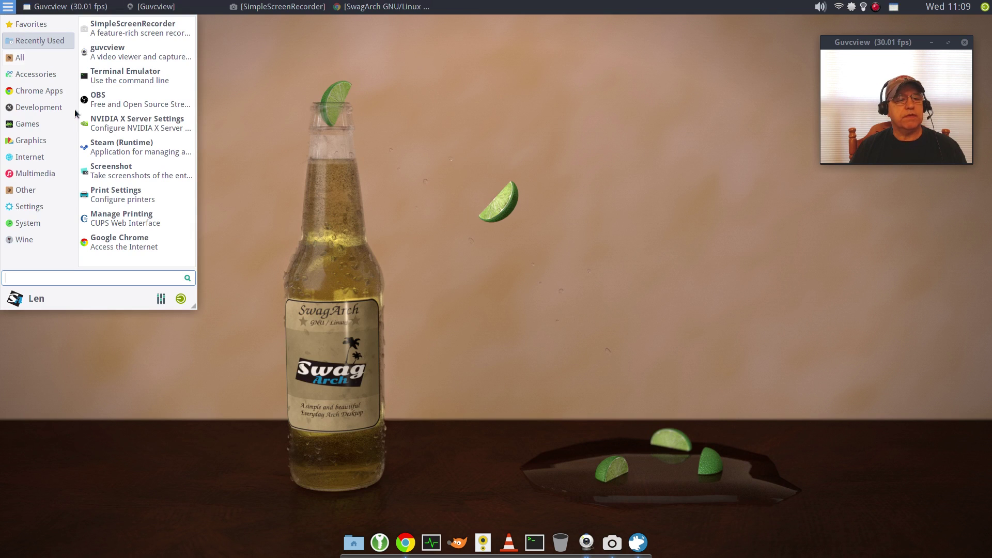
pyautogui.click(122, 194)
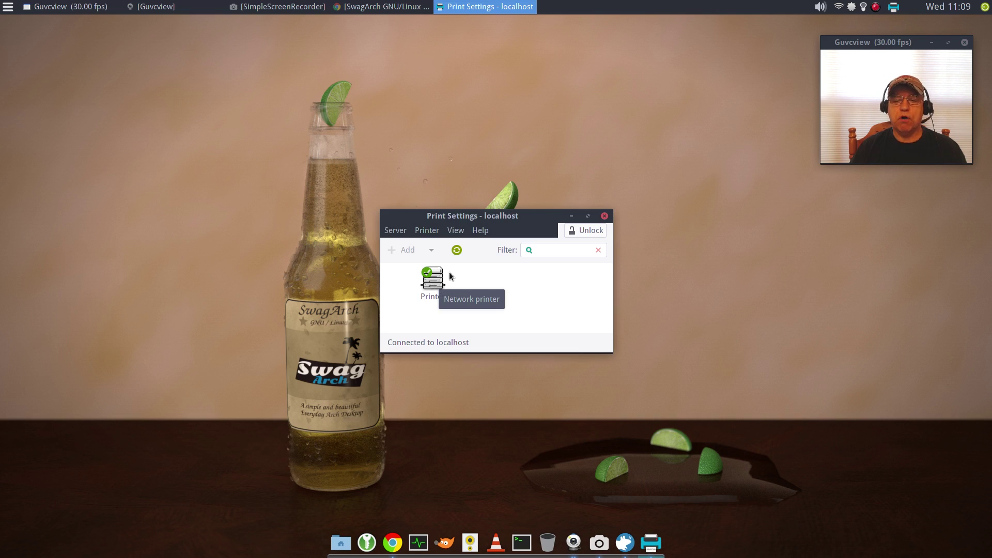
pyautogui.click(605, 216)
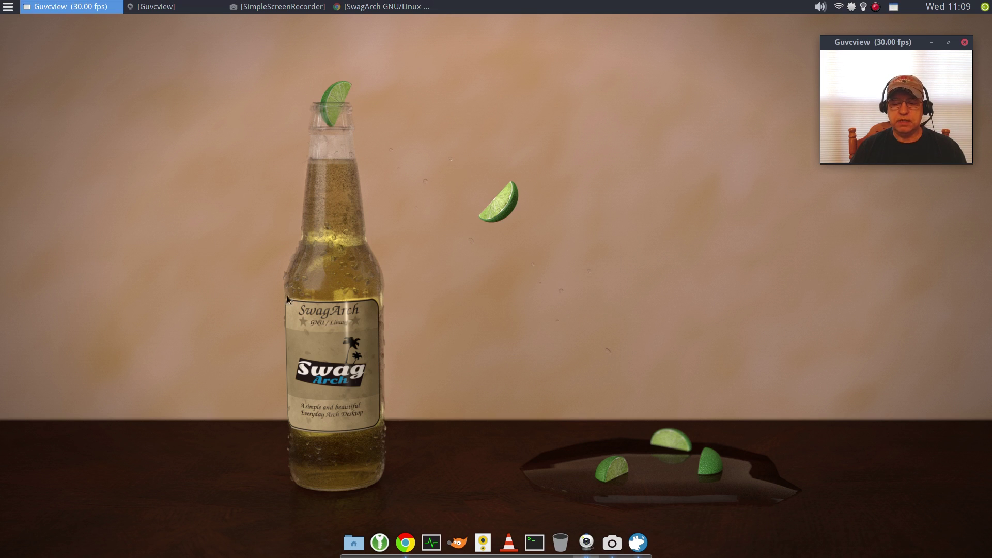
pyautogui.click(9, 8)
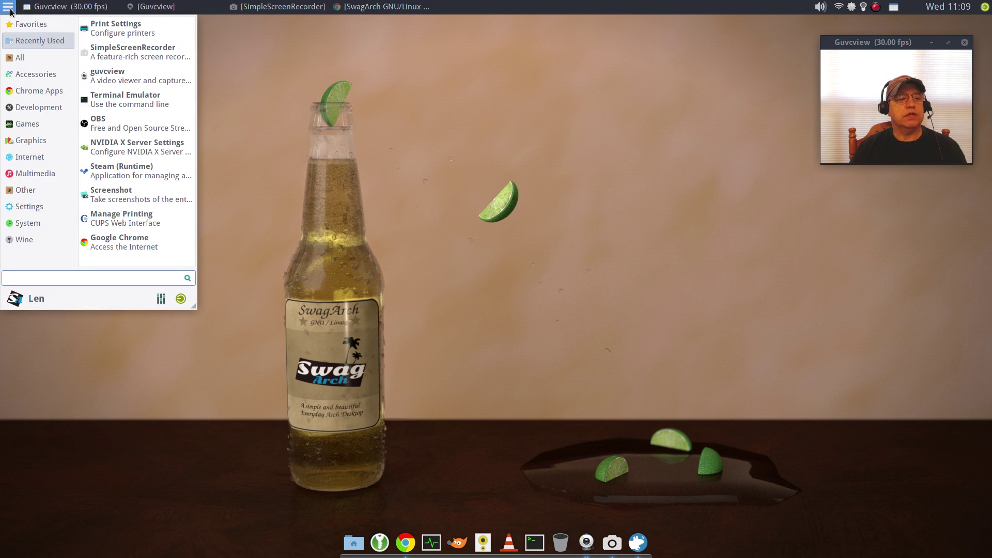
pyautogui.click(113, 147)
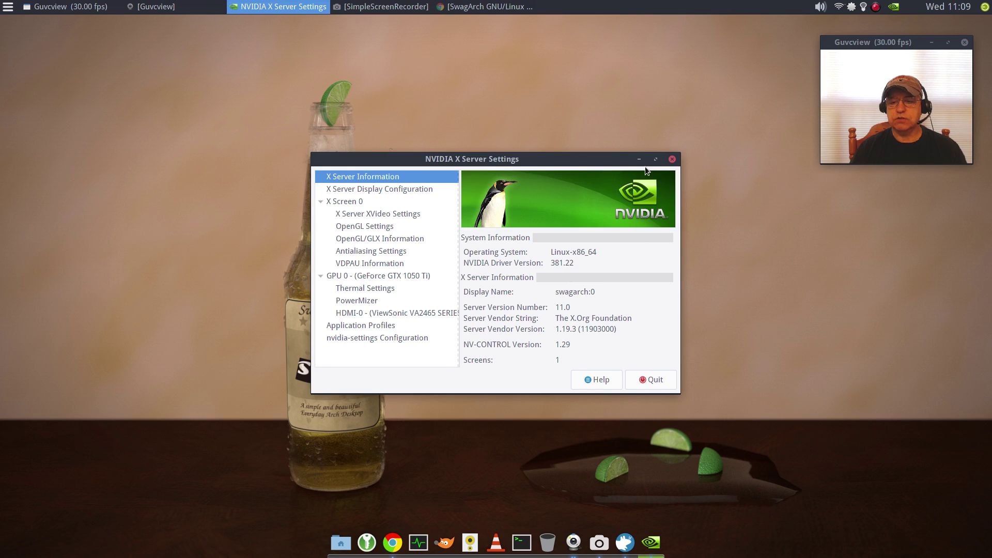
pyautogui.click(672, 159)
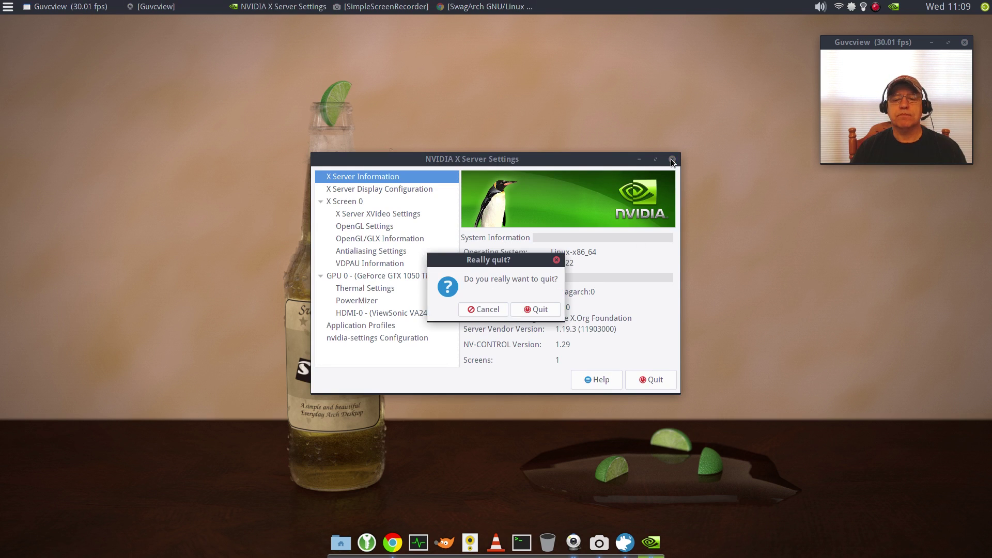
pyautogui.click(538, 309)
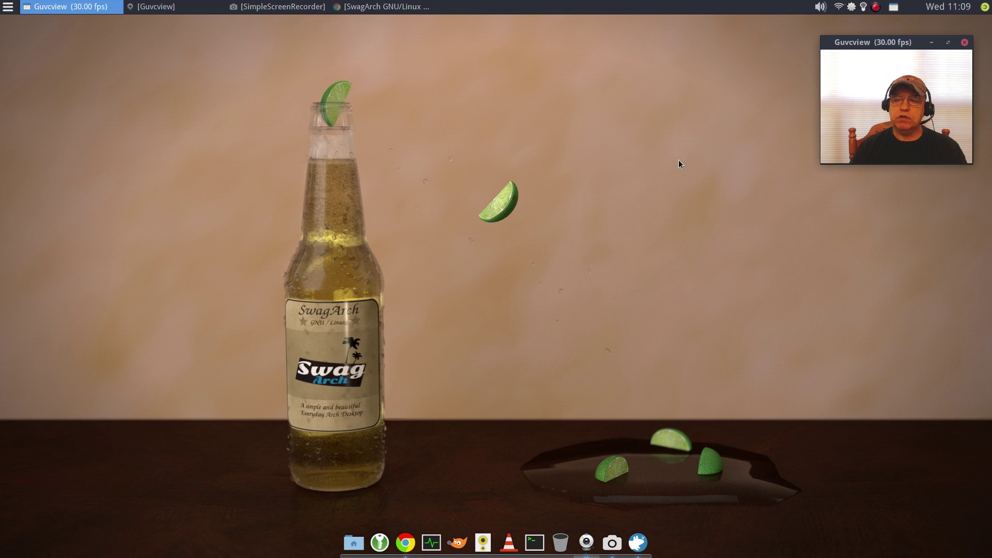